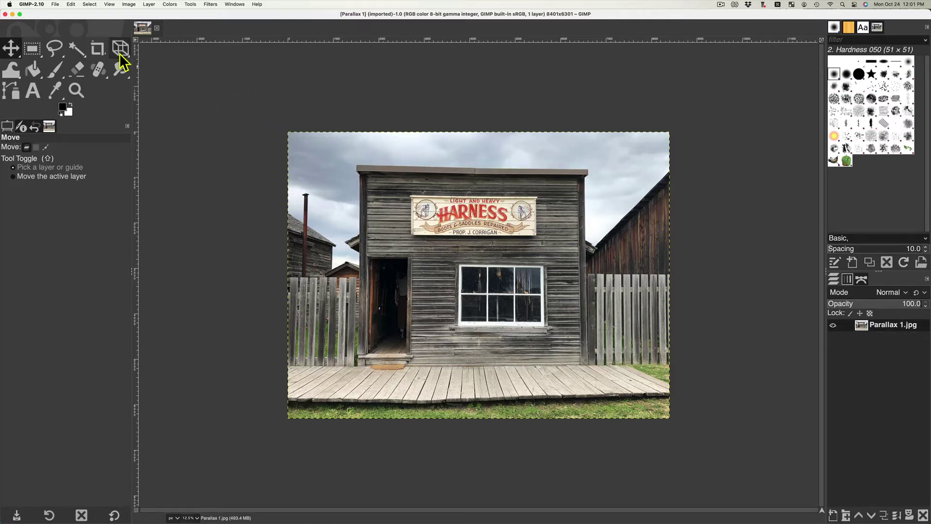
Set guides at the storefront's two walls, roofline and boardwalk, then raise the top-right perspective handle.
{"action": "left_click", "coordinate": [120, 53]}
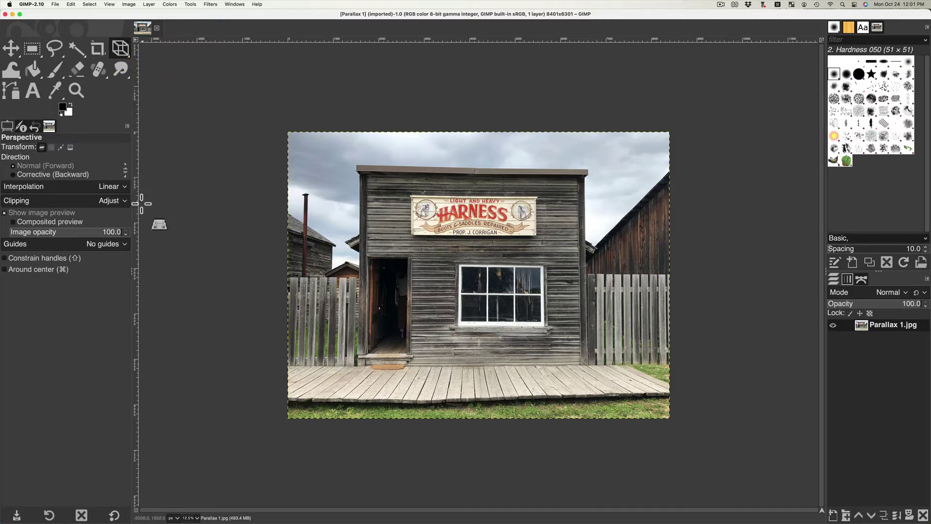
{"action": "left_click_drag", "start_coordinate": [139, 211], "coordinate": [358, 220]}
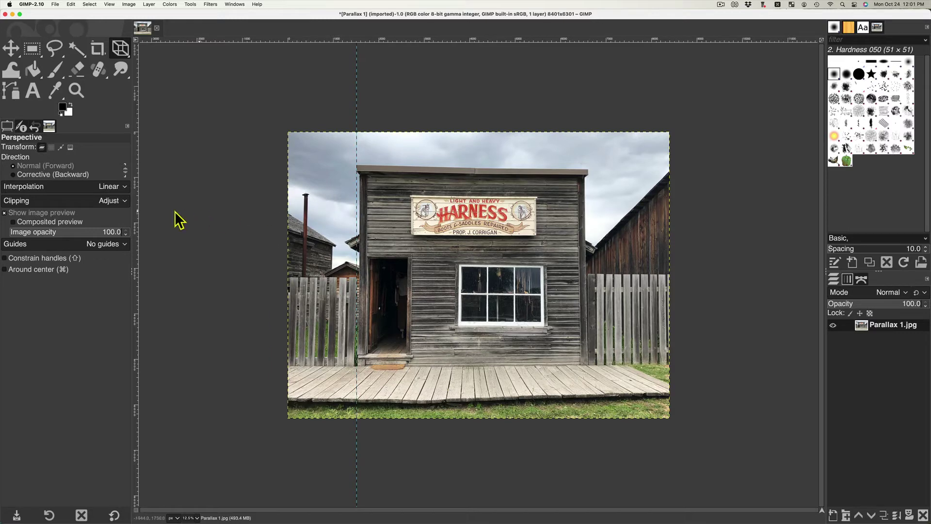
{"action": "left_click_drag", "start_coordinate": [137, 218], "coordinate": [589, 219]}
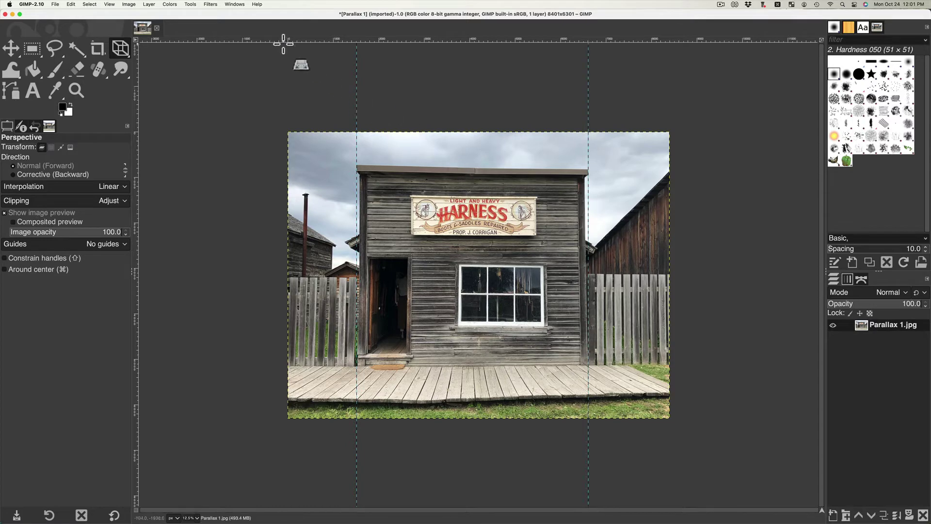
{"action": "left_click_drag", "start_coordinate": [280, 42], "coordinate": [305, 166]}
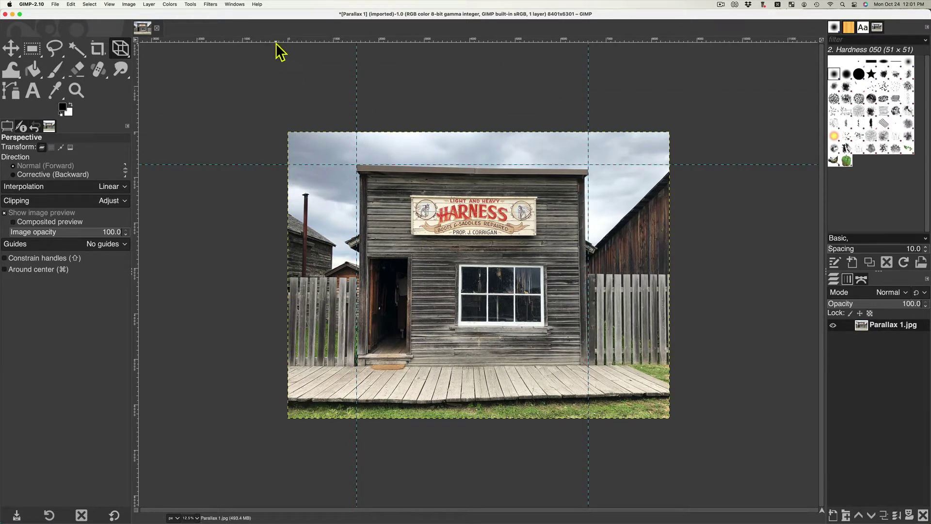
{"action": "left_click_drag", "start_coordinate": [276, 42], "coordinate": [296, 366]}
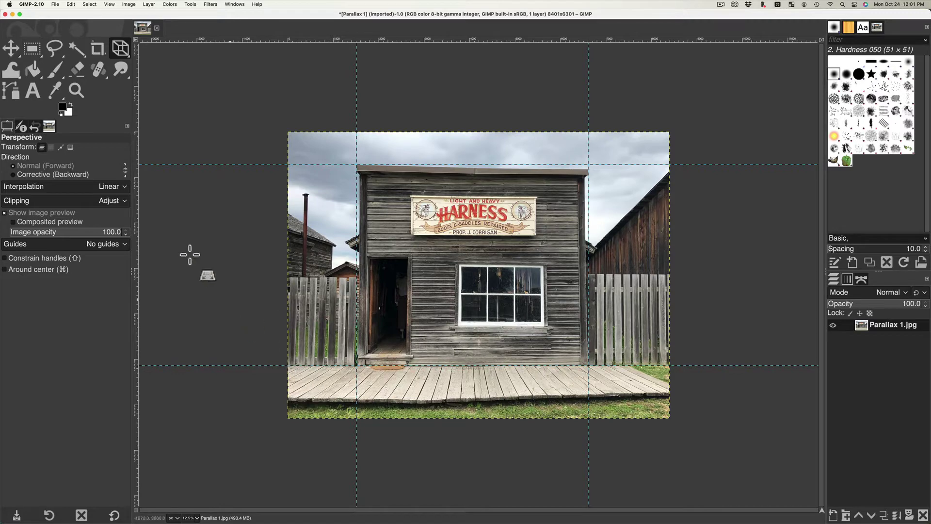
{"action": "left_click", "coordinate": [119, 51]}
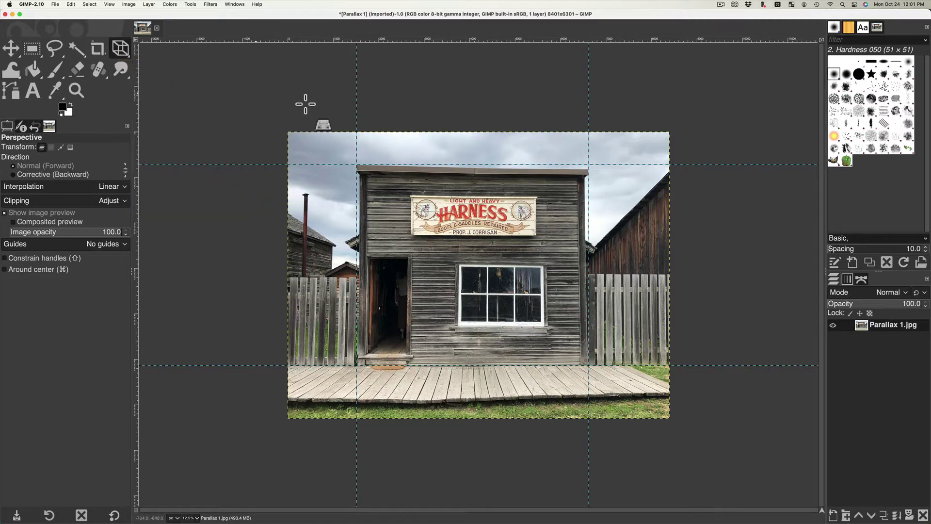
{"action": "left_click_drag", "start_coordinate": [642, 141], "coordinate": [650, 135]}
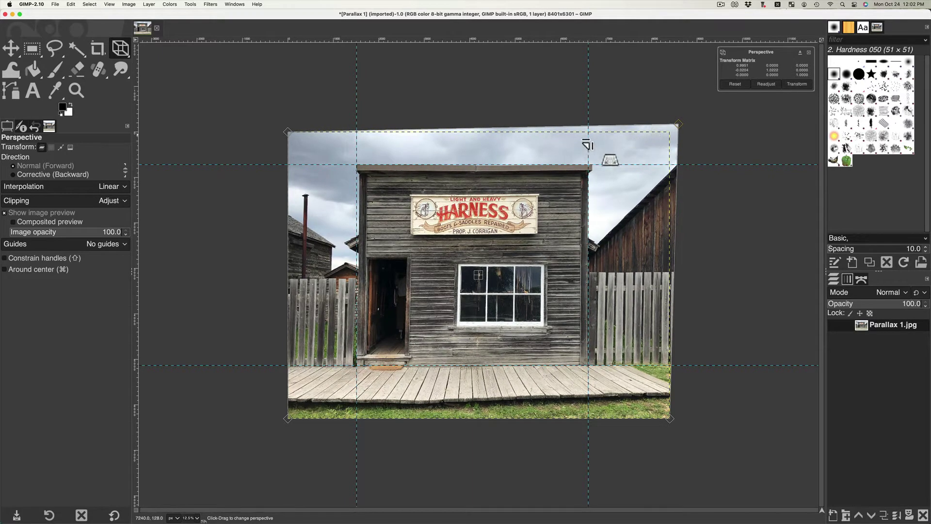
Pull the top-left corner up and left and apply the perspective transform.
{"action": "left_click_drag", "start_coordinate": [322, 150], "coordinate": [318, 149]}
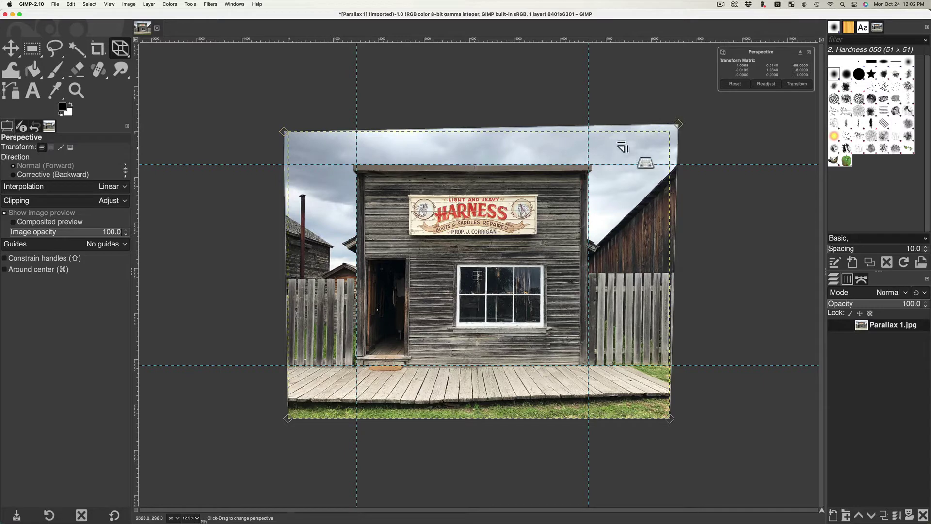
{"action": "left_click", "coordinate": [803, 86]}
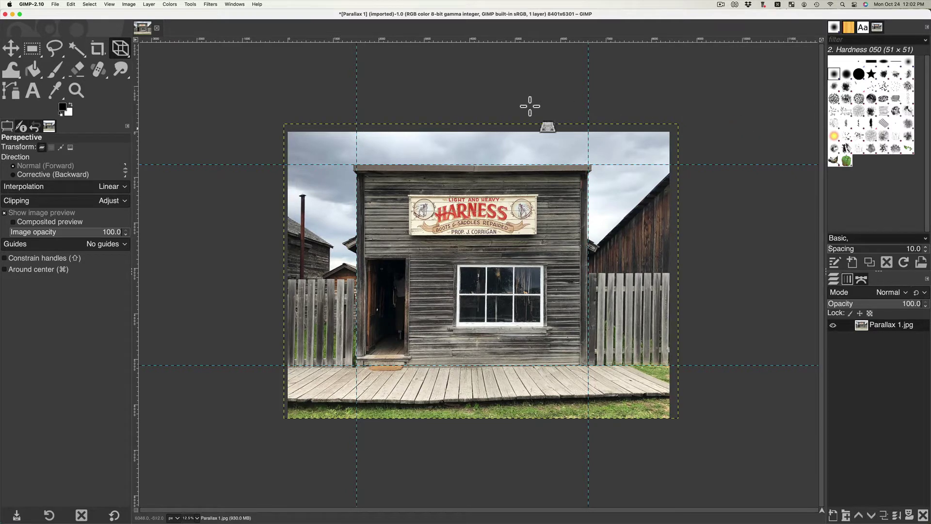
{"action": "left_click", "coordinate": [56, 5]}
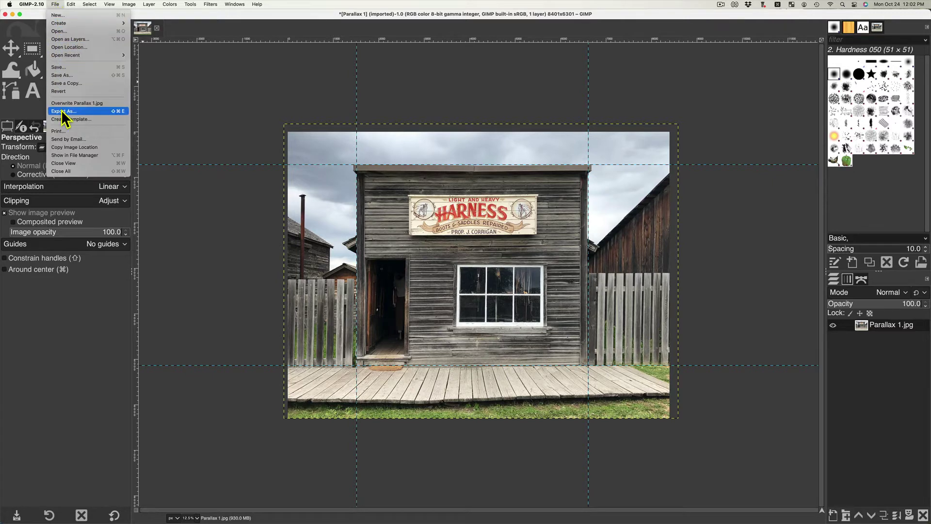
Export the corrected storefront as Parallax 1.jpg to the Desktop at JPEG quality 94.
{"action": "left_click", "coordinate": [81, 112]}
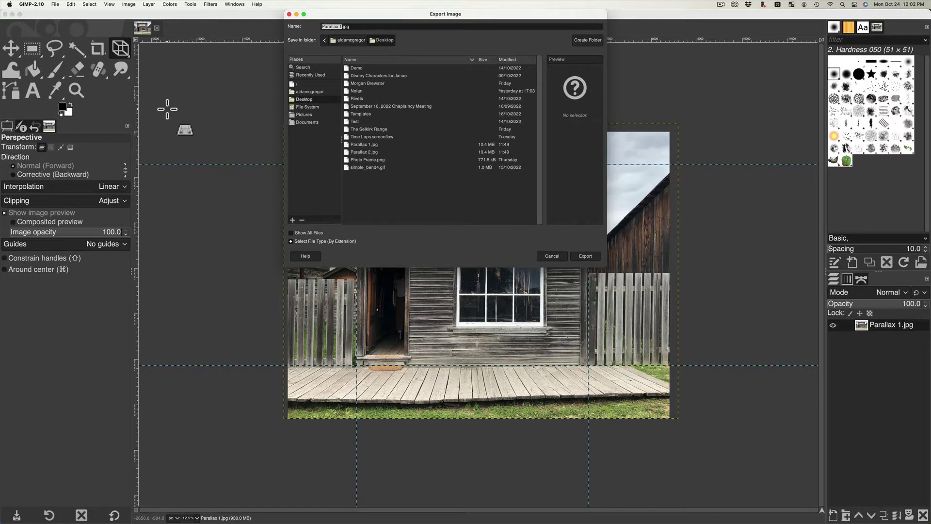
{"action": "left_click", "coordinate": [303, 100]}
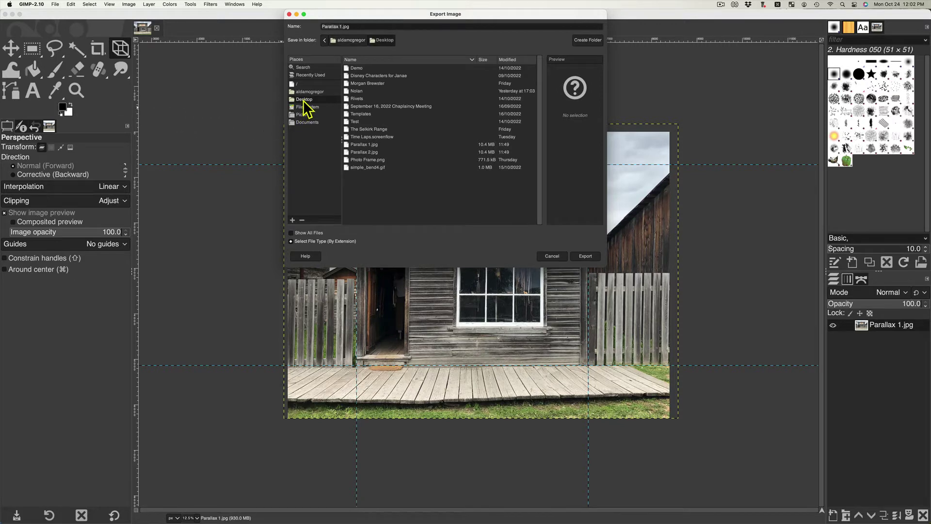
{"action": "left_click", "coordinate": [586, 256]}
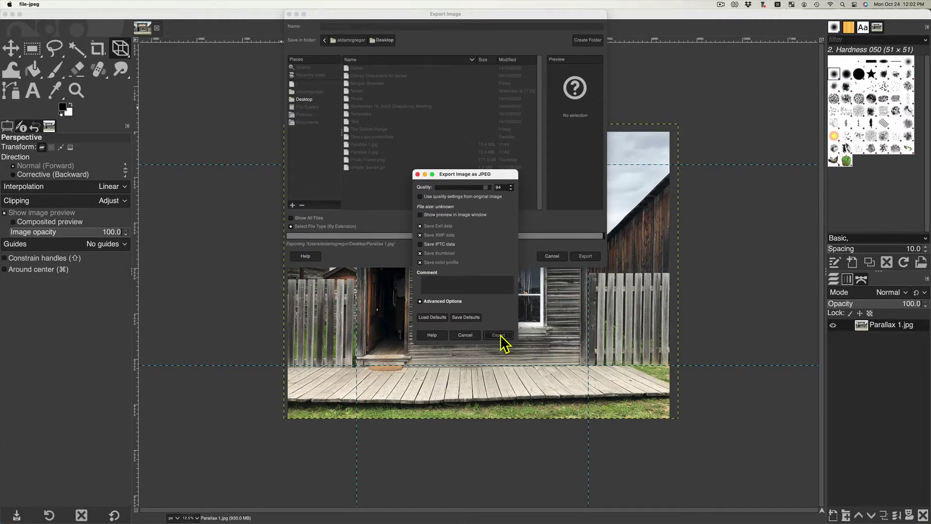
{"action": "left_click", "coordinate": [499, 335]}
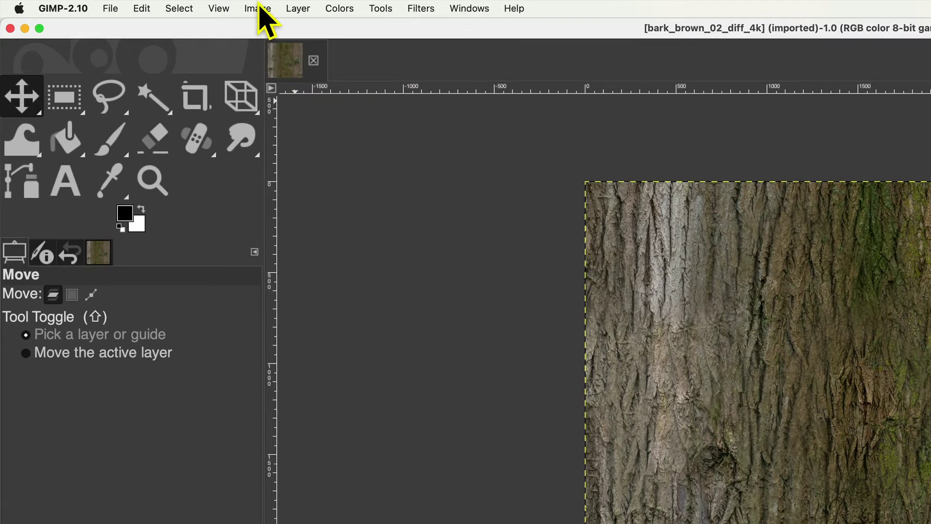
Scale the bark texture to 1024 × 1024 pixels with the width and height chain linked.
{"action": "left_click", "coordinate": [257, 8]}
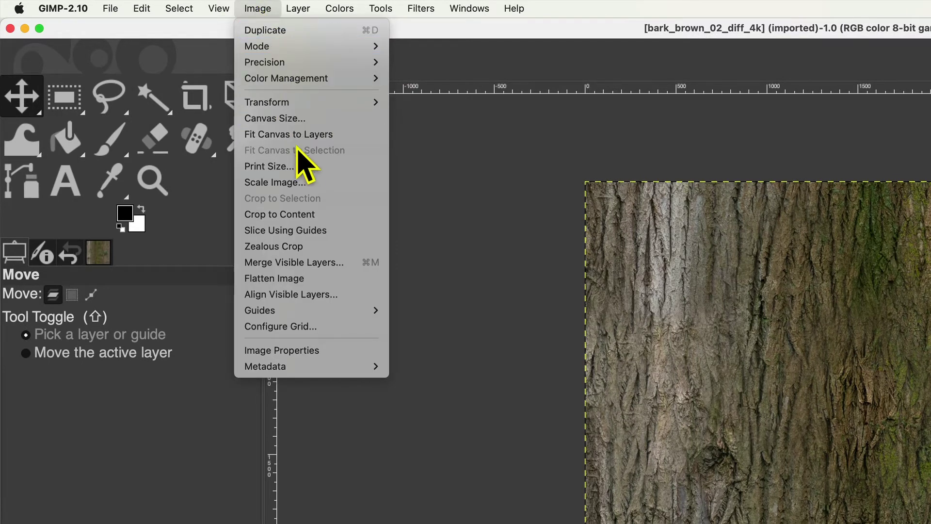
{"action": "left_click", "coordinate": [341, 184]}
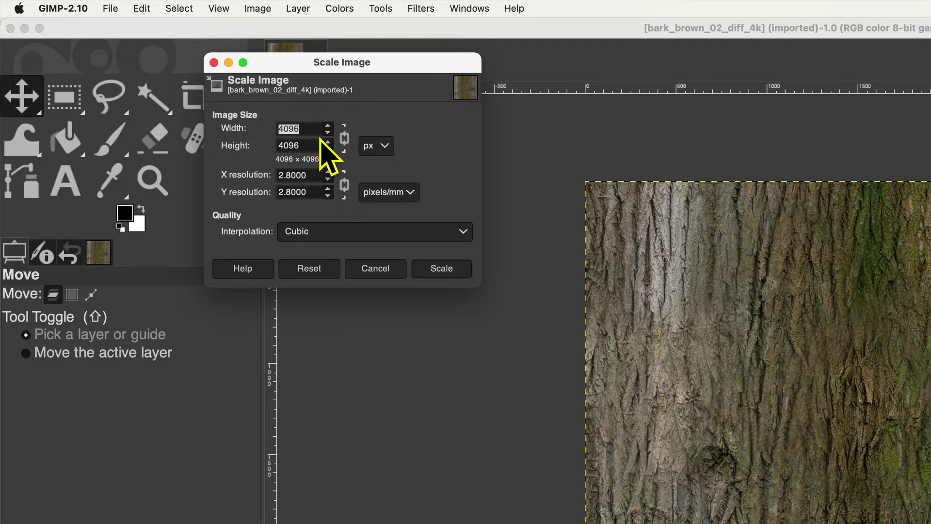
{"action": "type", "text": "1024"}
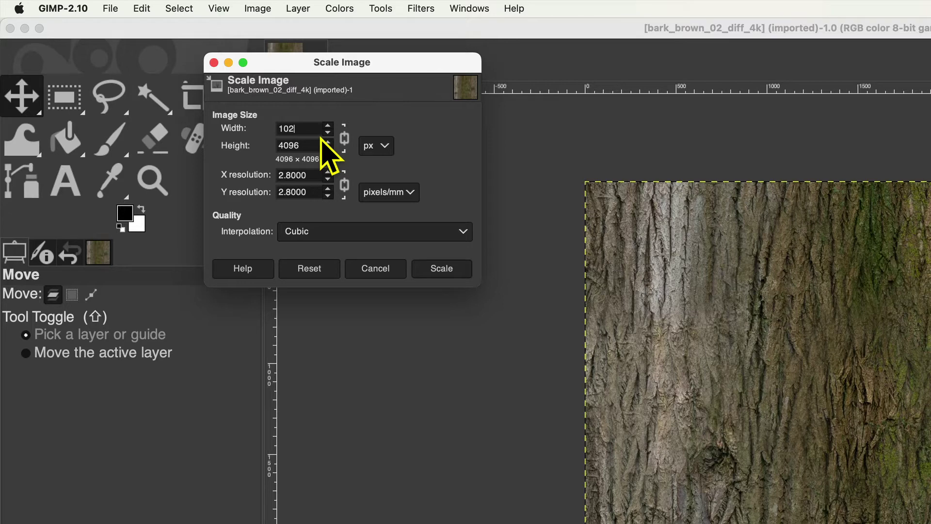
{"action": "key", "text": "Tab"}
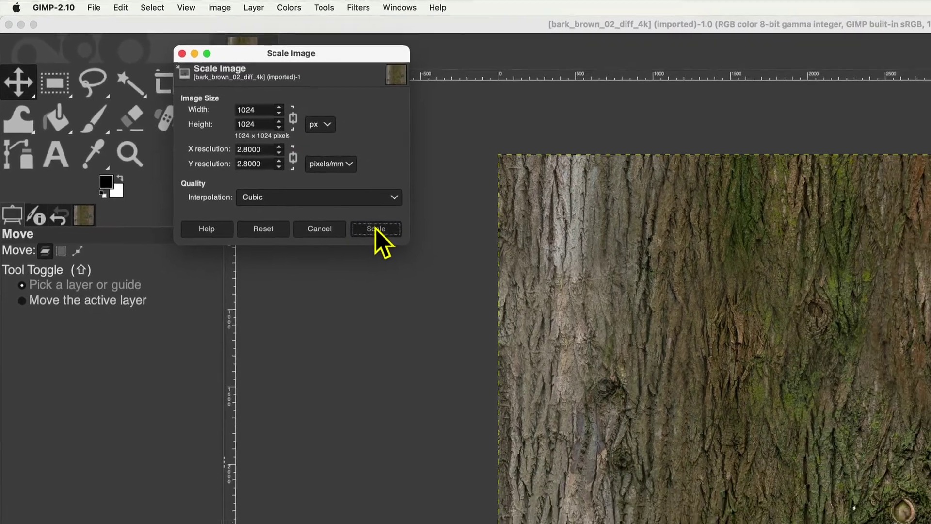
{"action": "left_click", "coordinate": [442, 268]}
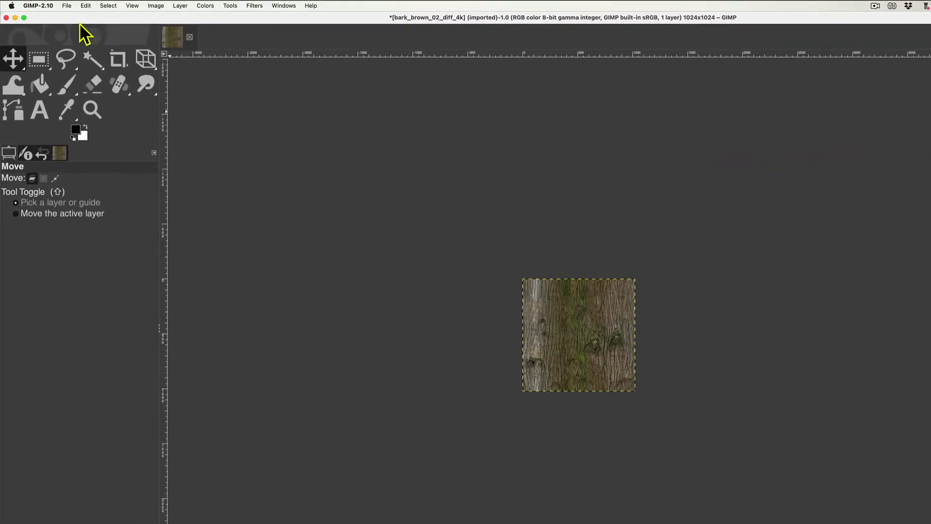
Export the 1024×1024 bark texture as a PNG file and close its image.
{"action": "left_click", "coordinate": [74, 6]}
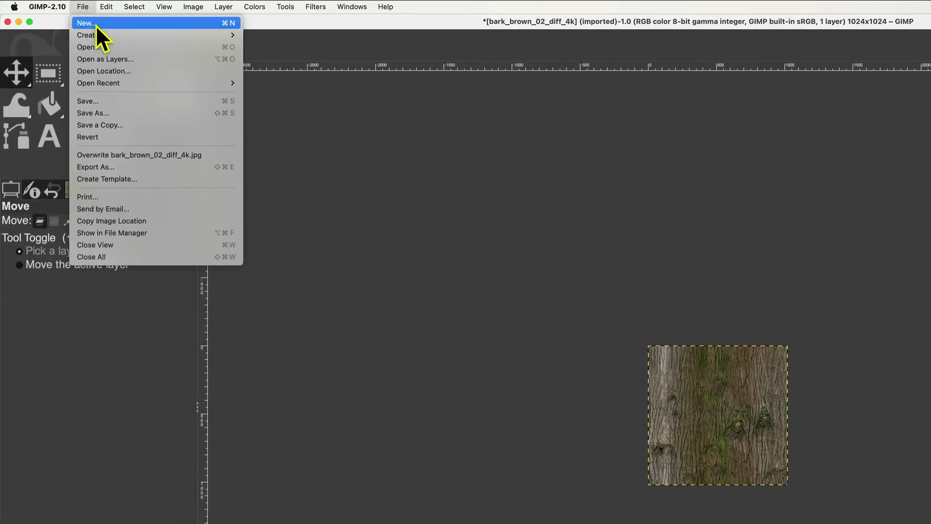
{"action": "left_click", "coordinate": [177, 167]}
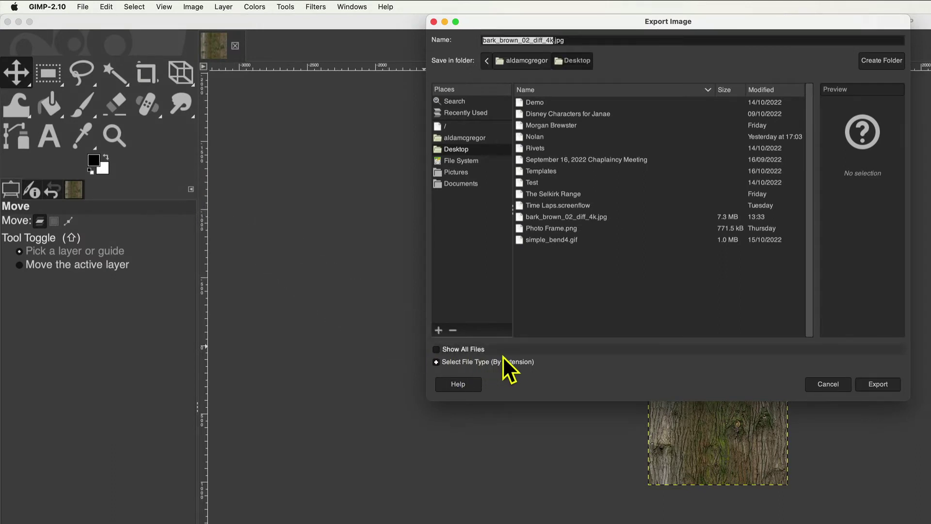
{"action": "left_click", "coordinate": [521, 361]}
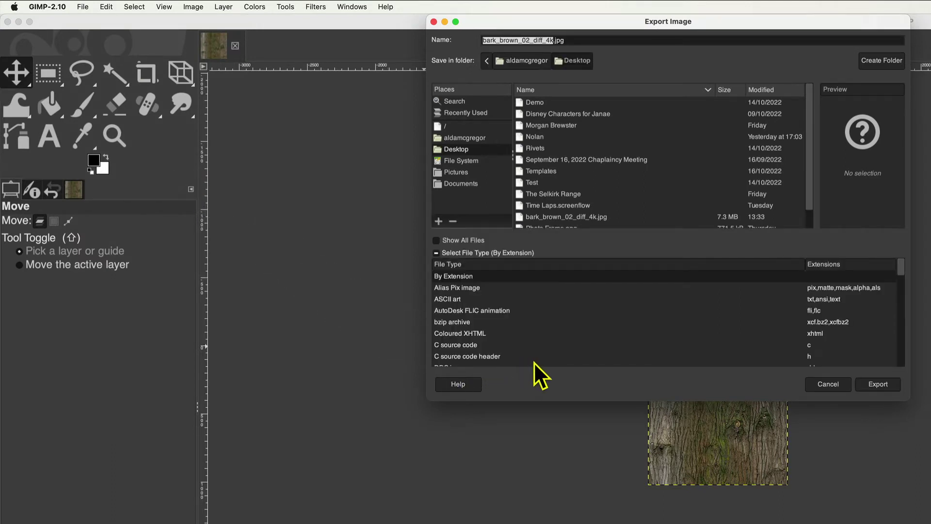
{"action": "left_click_drag", "start_coordinate": [901, 275], "coordinate": [901, 327]}
{"action": "left_click", "coordinate": [814, 351]}
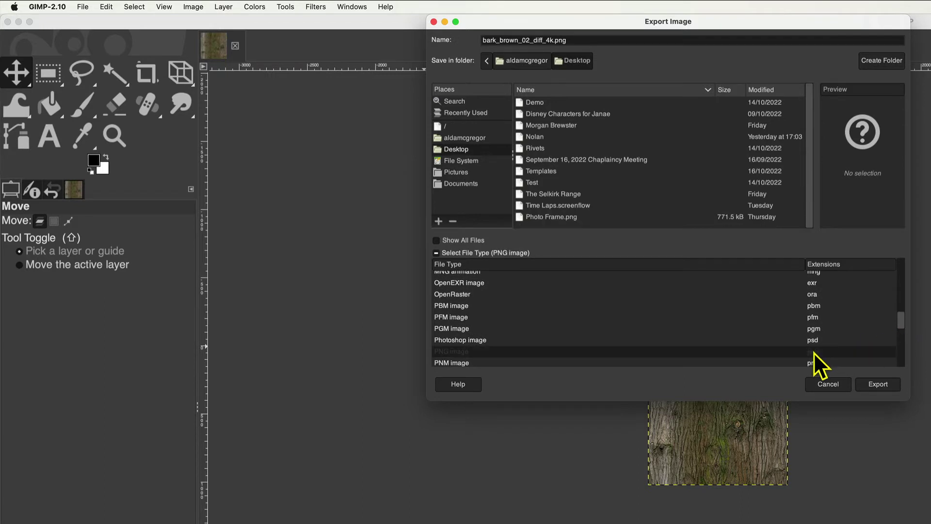
{"action": "left_click", "coordinate": [878, 384]}
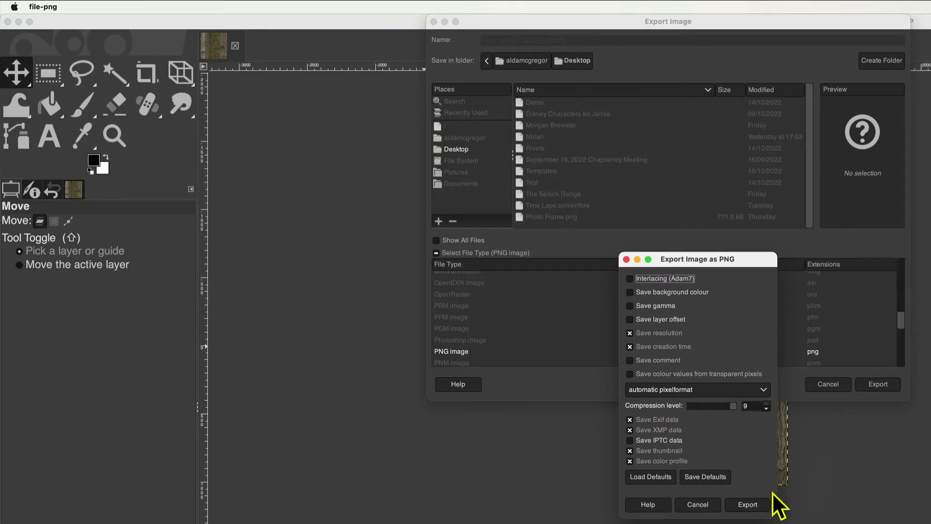
{"action": "left_click", "coordinate": [747, 505]}
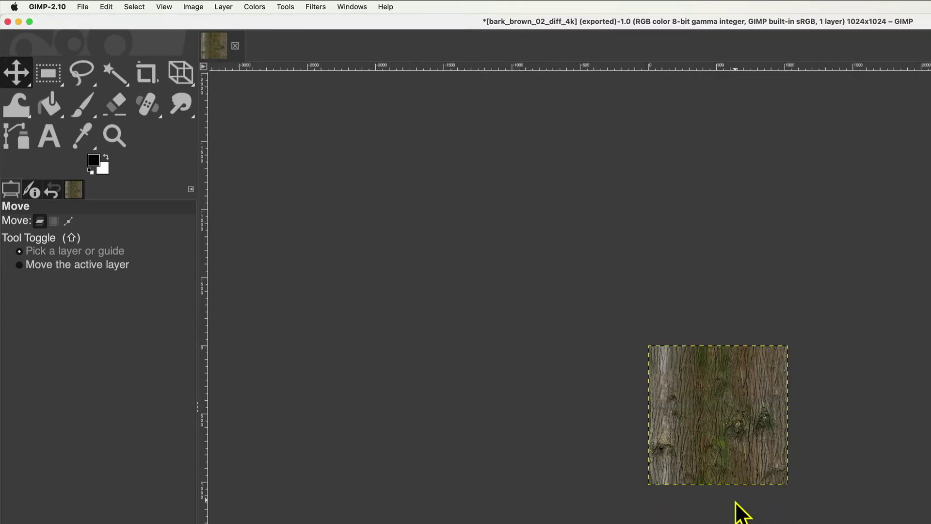
{"action": "key", "text": "shift+m"}
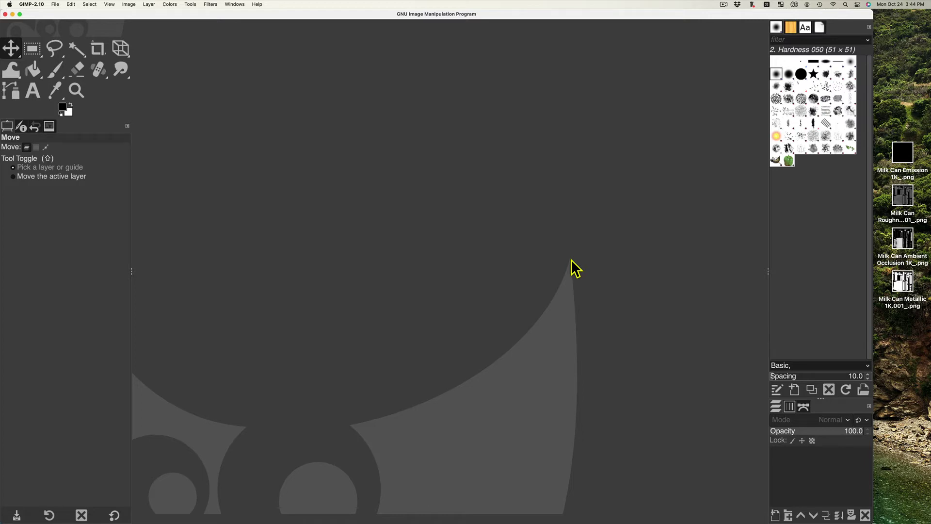
Drag the Emission, Roughness, Ambient Occlusion and Metallic milk-can PNGs into GIMP as layers of one image.
{"action": "left_click_drag", "start_coordinate": [903, 156], "coordinate": [490, 266]}
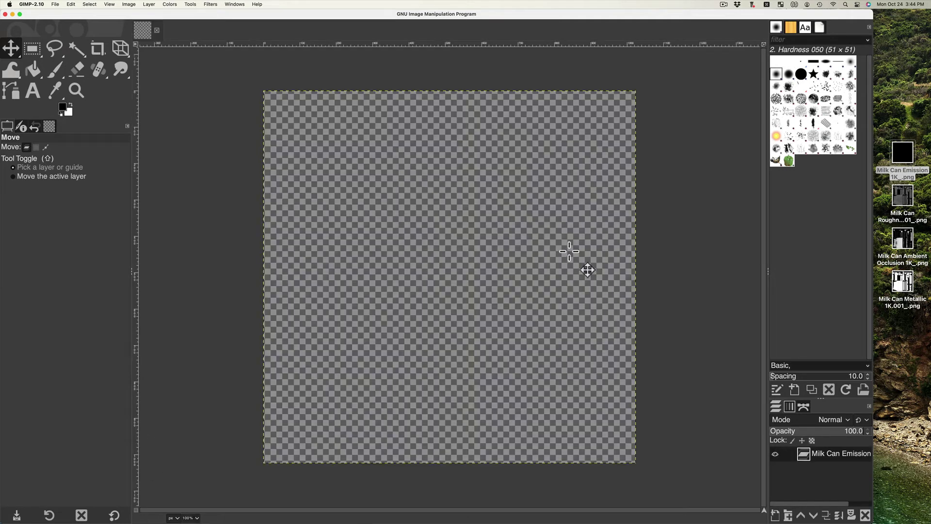
{"action": "left_click_drag", "start_coordinate": [891, 208], "coordinate": [480, 284]}
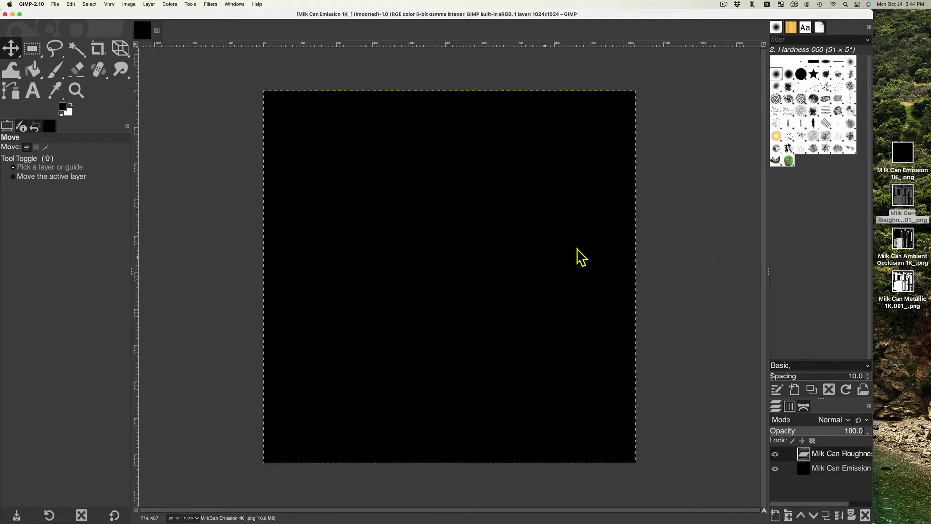
{"action": "left_click_drag", "start_coordinate": [902, 238], "coordinate": [531, 272]}
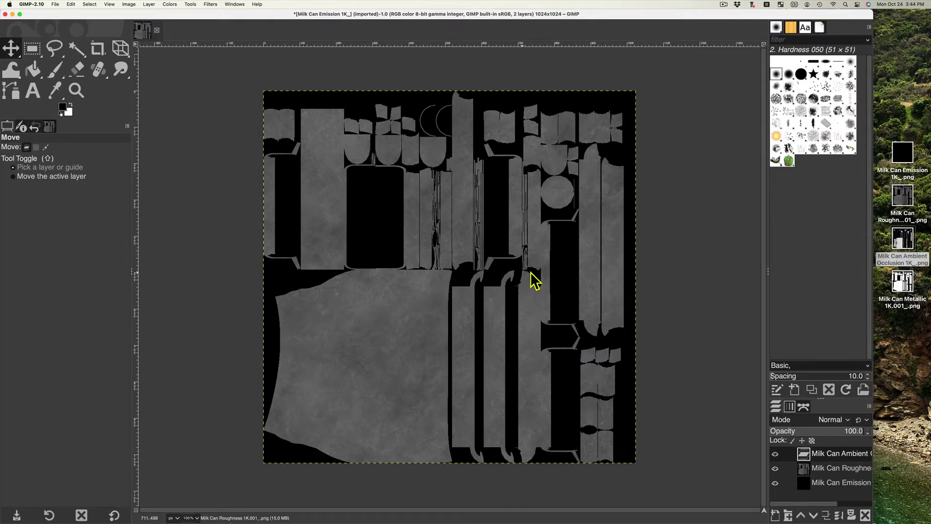
{"action": "left_click_drag", "start_coordinate": [897, 286], "coordinate": [407, 316]}
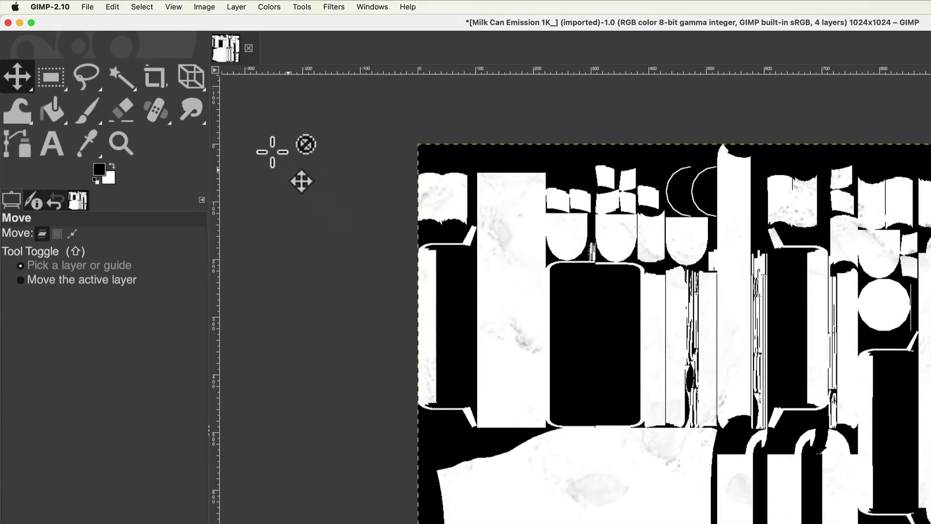
{"action": "left_click", "coordinate": [210, 8]}
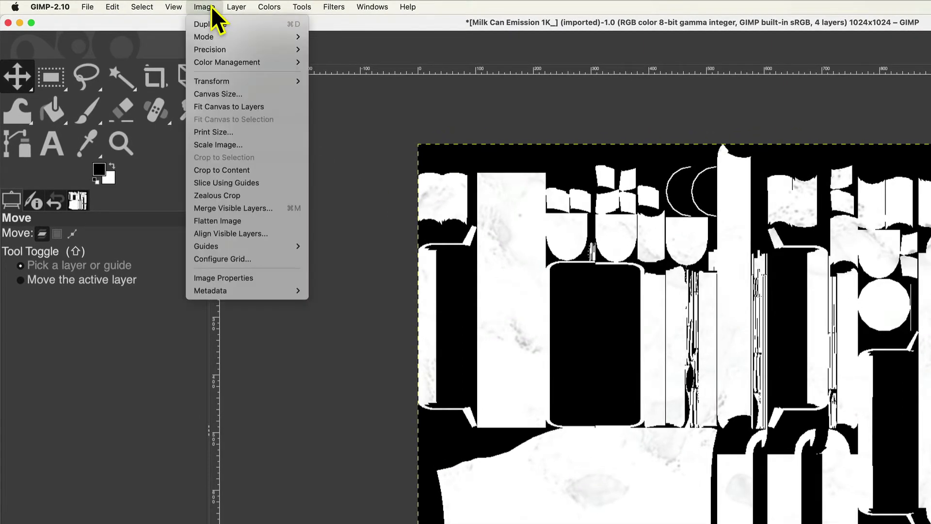
Convert the milk-can image to Grayscale and bring up the Compose channels dialog.
{"action": "mouse_move", "coordinate": [254, 38]}
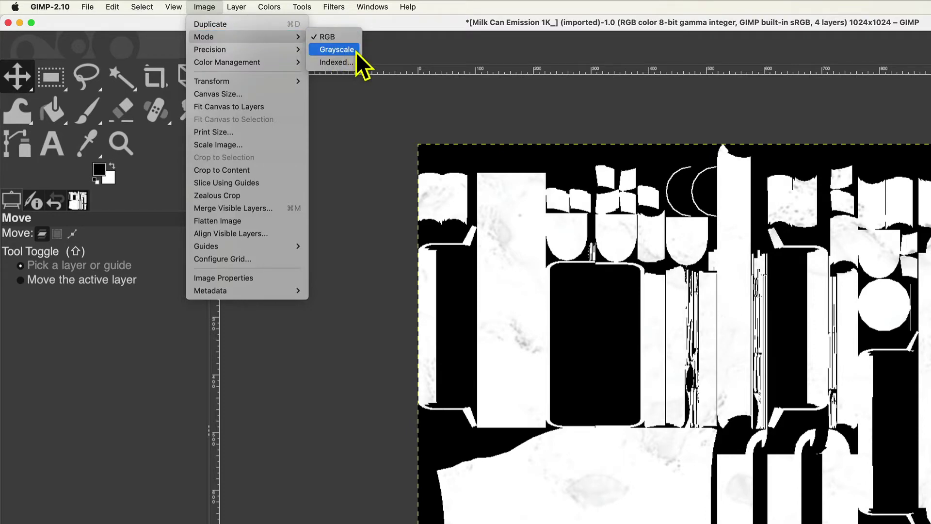
{"action": "left_click", "coordinate": [336, 50]}
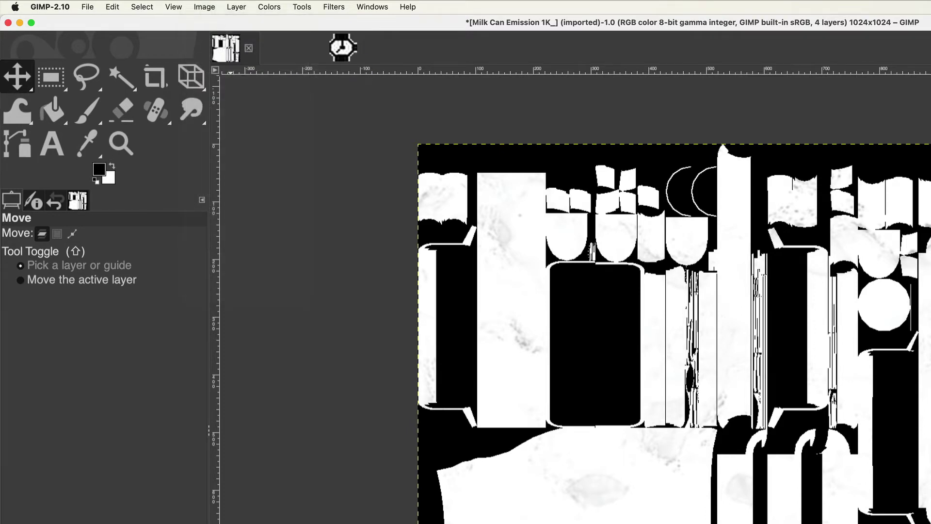
{"action": "left_click", "coordinate": [278, 7]}
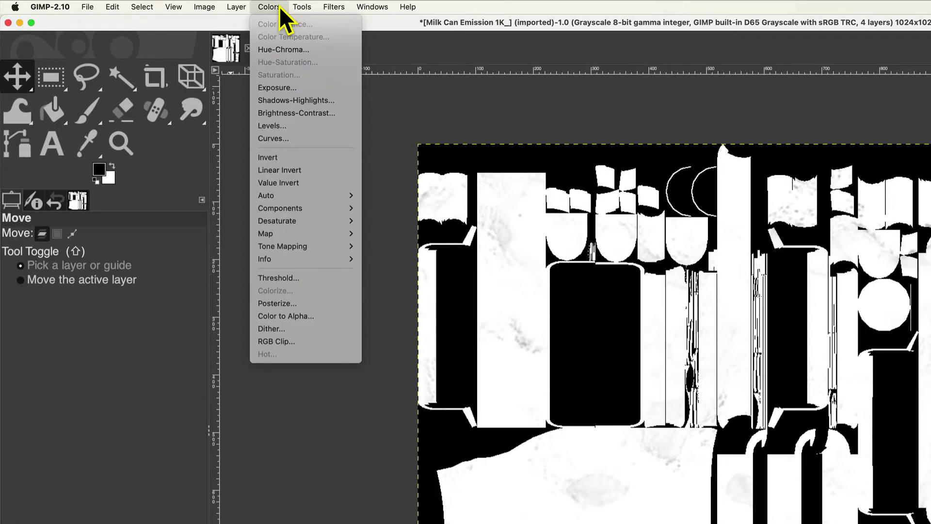
{"action": "mouse_move", "coordinate": [314, 205]}
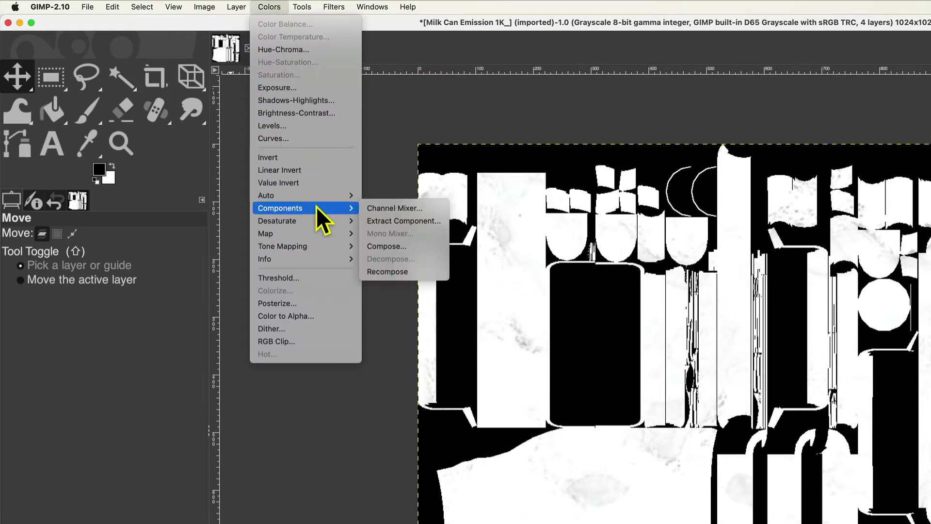
{"action": "left_click", "coordinate": [420, 245]}
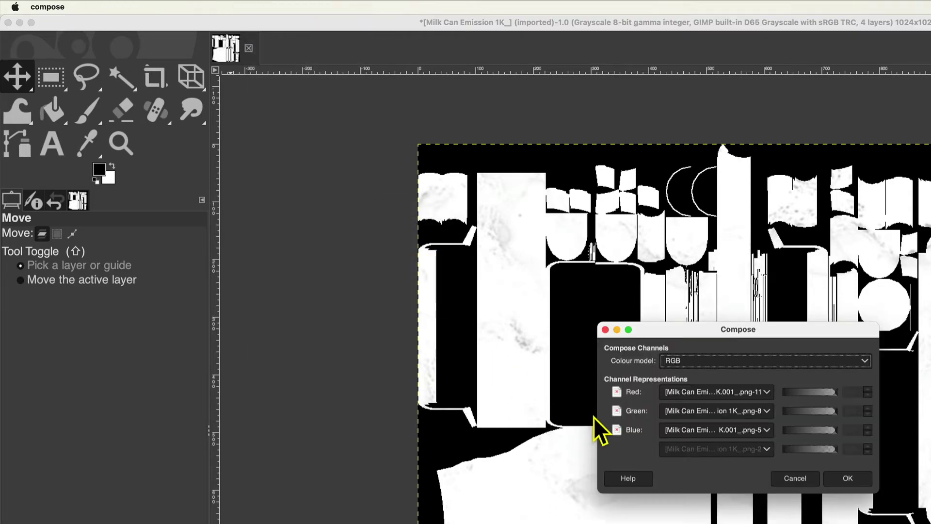
Choose the RGBA colour model and assign Emission to red and Roughness to green.
{"action": "left_click_drag", "start_coordinate": [594, 414], "coordinate": [373, 411]}
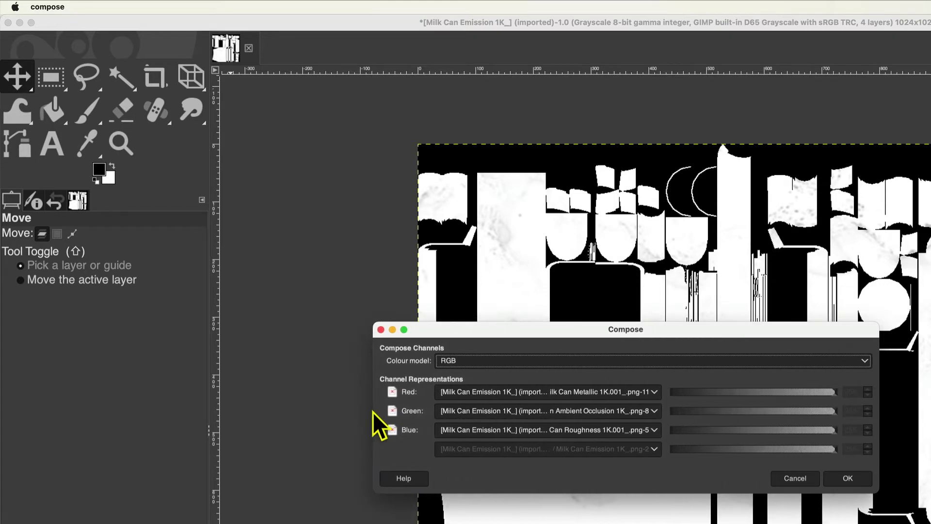
{"action": "left_click", "coordinate": [450, 364]}
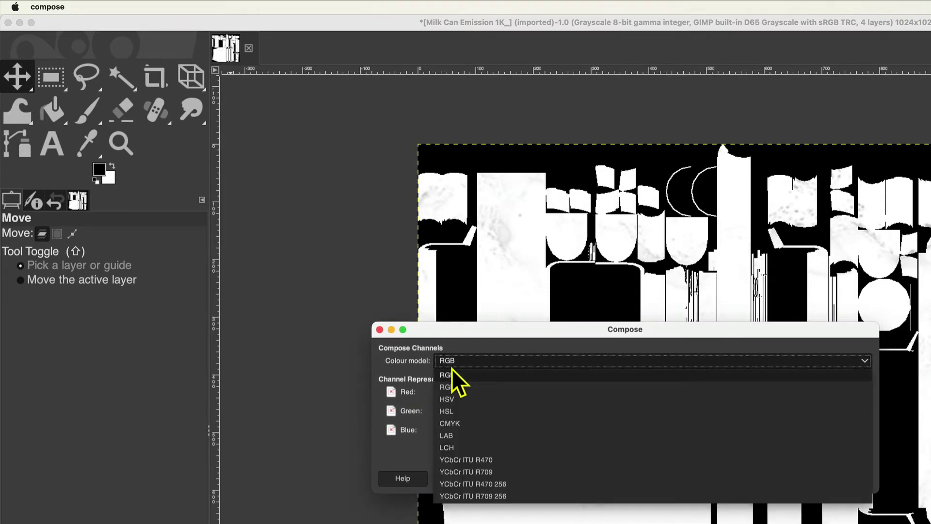
{"action": "left_click", "coordinate": [458, 388]}
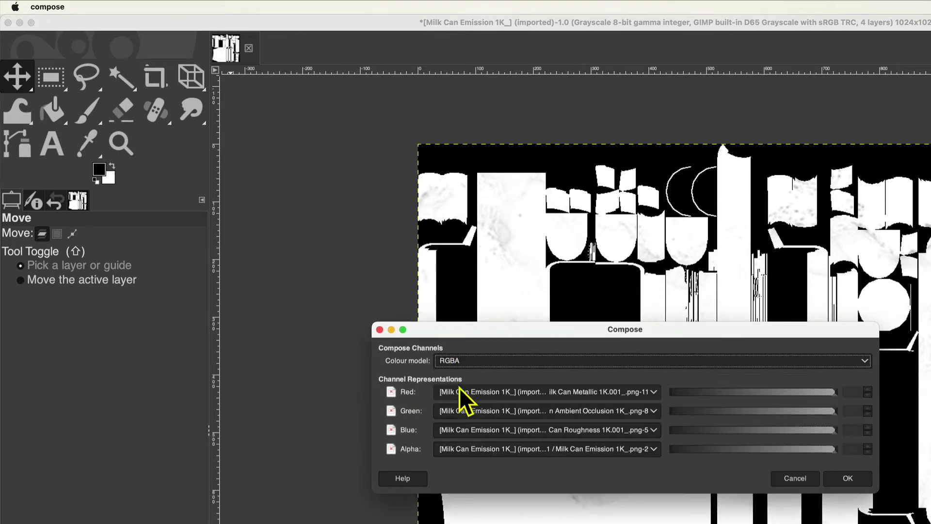
{"action": "left_click", "coordinate": [587, 393]}
{"action": "left_click", "coordinate": [577, 455]}
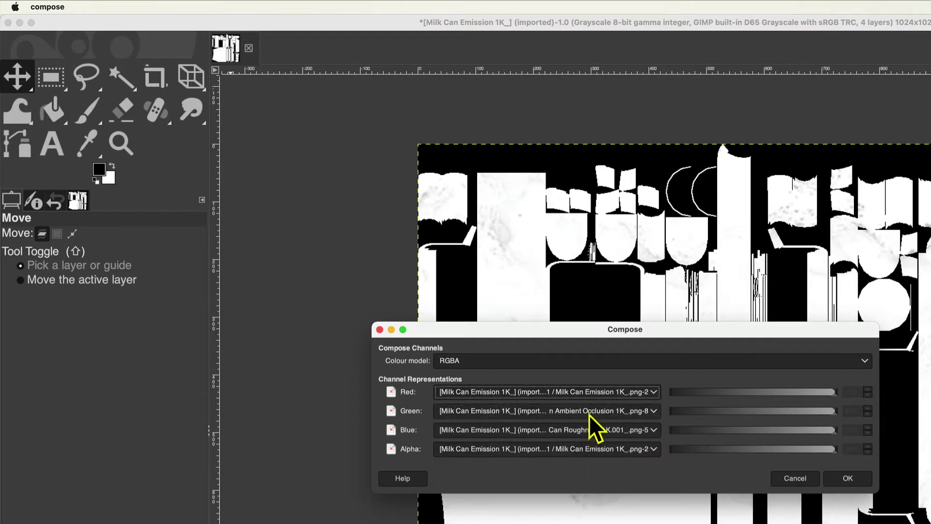
{"action": "left_click", "coordinate": [588, 412]}
{"action": "left_click", "coordinate": [585, 461]}
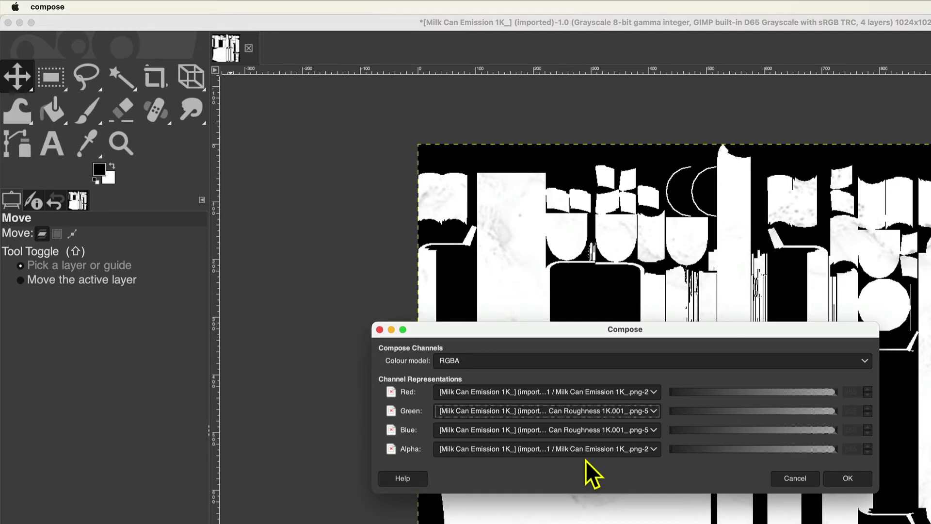
Assign Ambient Occlusion to blue and Metallic to alpha, then create the composed image.
{"action": "left_click", "coordinate": [590, 428]}
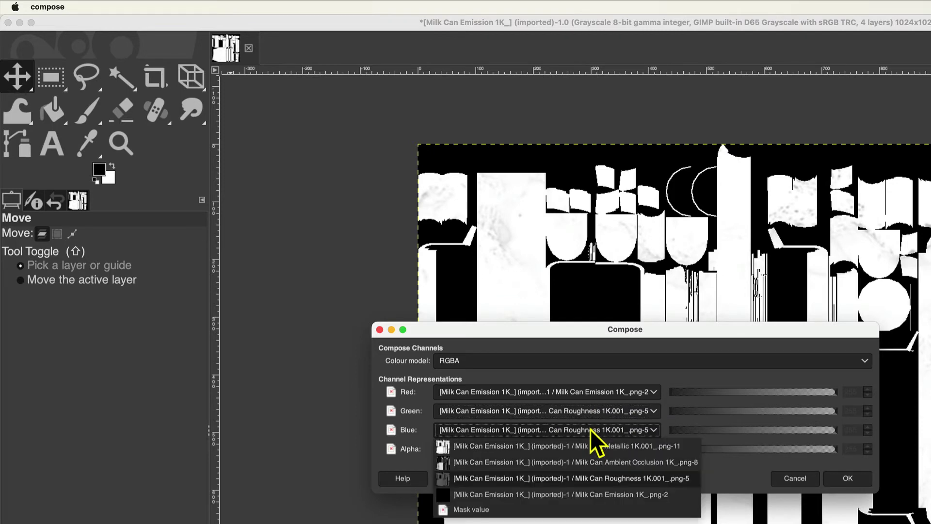
{"action": "left_click", "coordinate": [584, 462]}
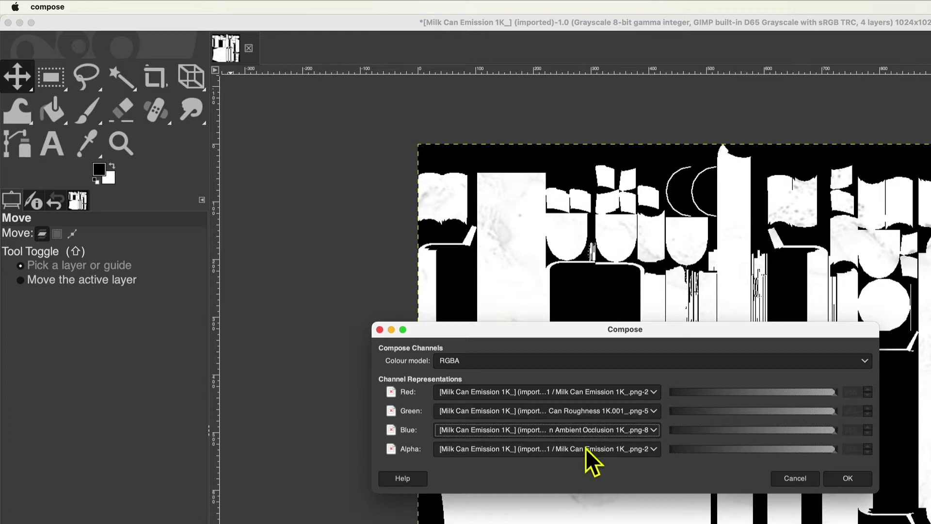
{"action": "left_click", "coordinate": [585, 449]}
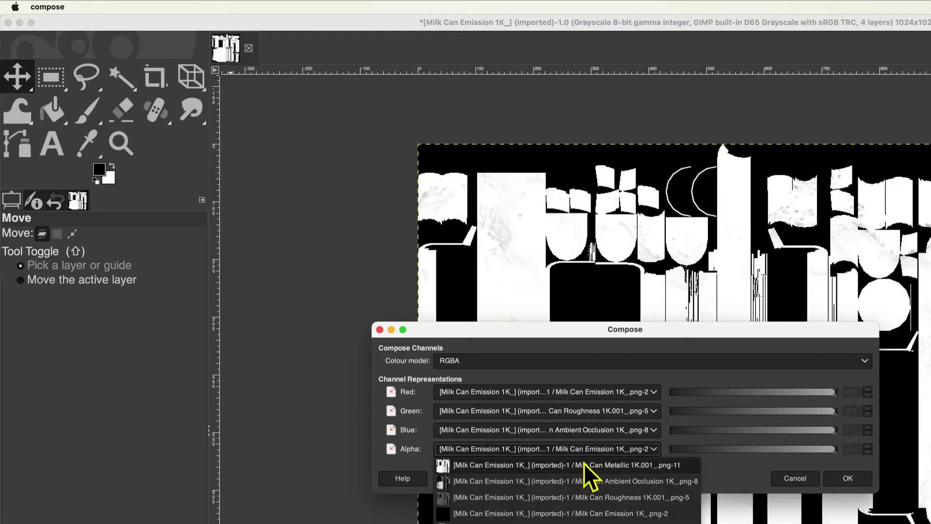
{"action": "left_click", "coordinate": [585, 464]}
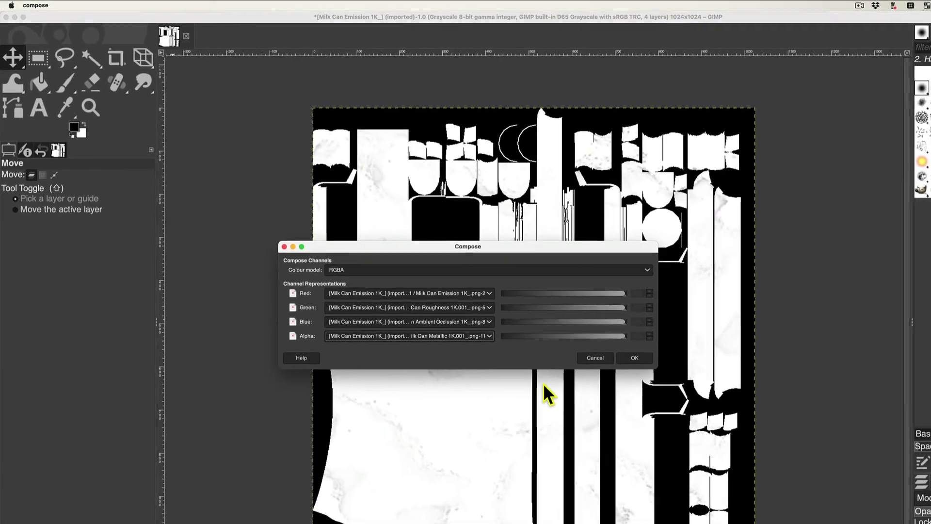
{"action": "left_click", "coordinate": [634, 357]}
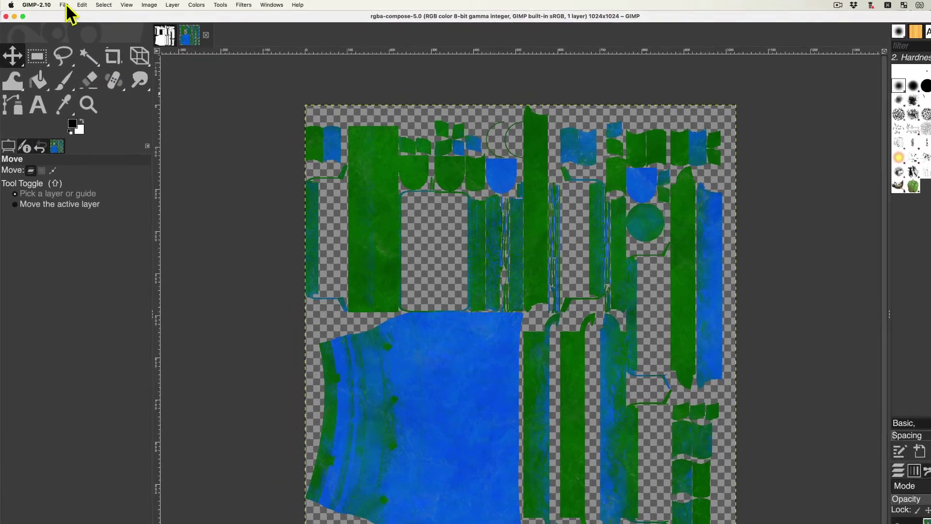
Name the composed image's export parameters.png with the Desktop as its destination.
{"action": "left_click", "coordinate": [65, 6]}
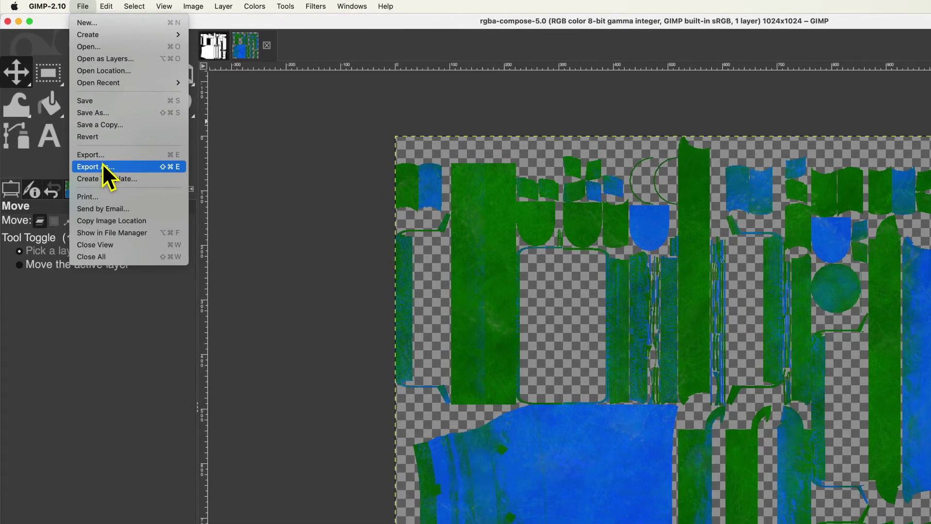
{"action": "left_click", "coordinate": [103, 166]}
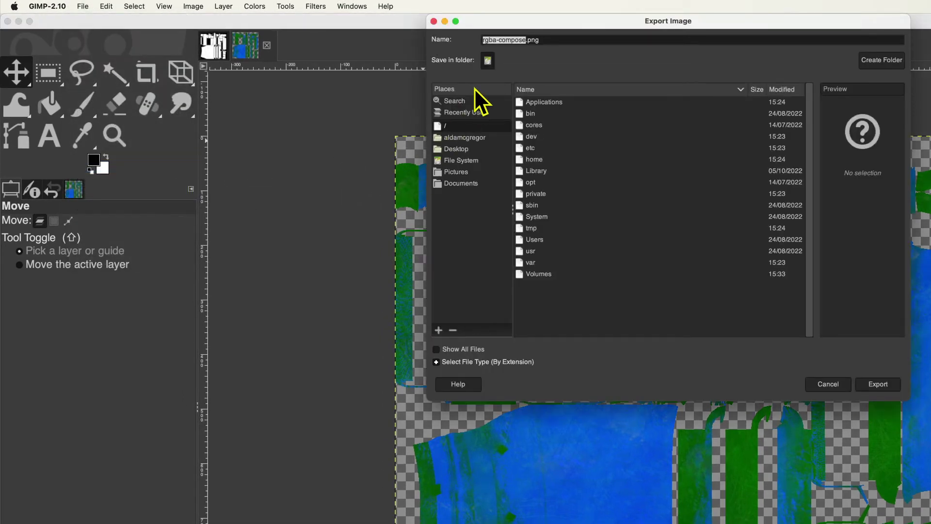
{"action": "type", "text": "parameters"}
{"action": "left_click", "coordinate": [454, 148]}
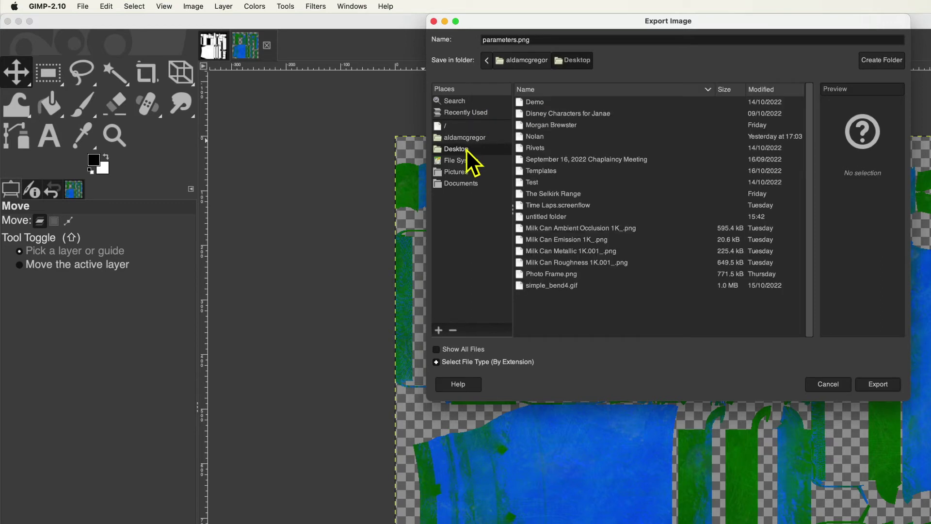